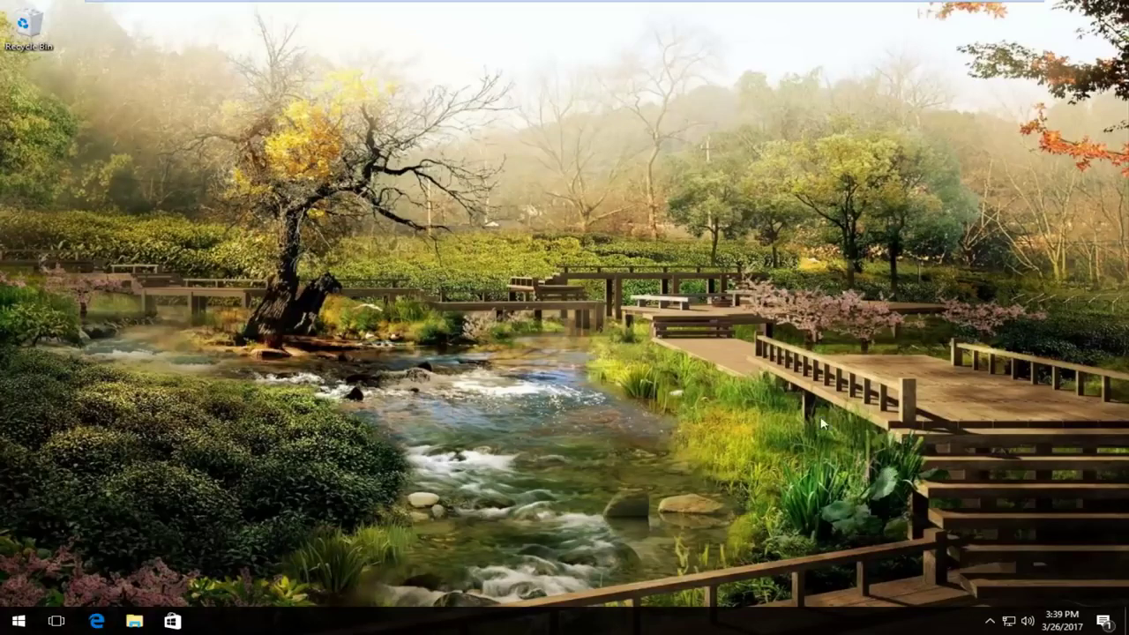
Open Programs and Features from Start search, recenter the window, and select Microsoft OneDrive
left_click(17, 621)
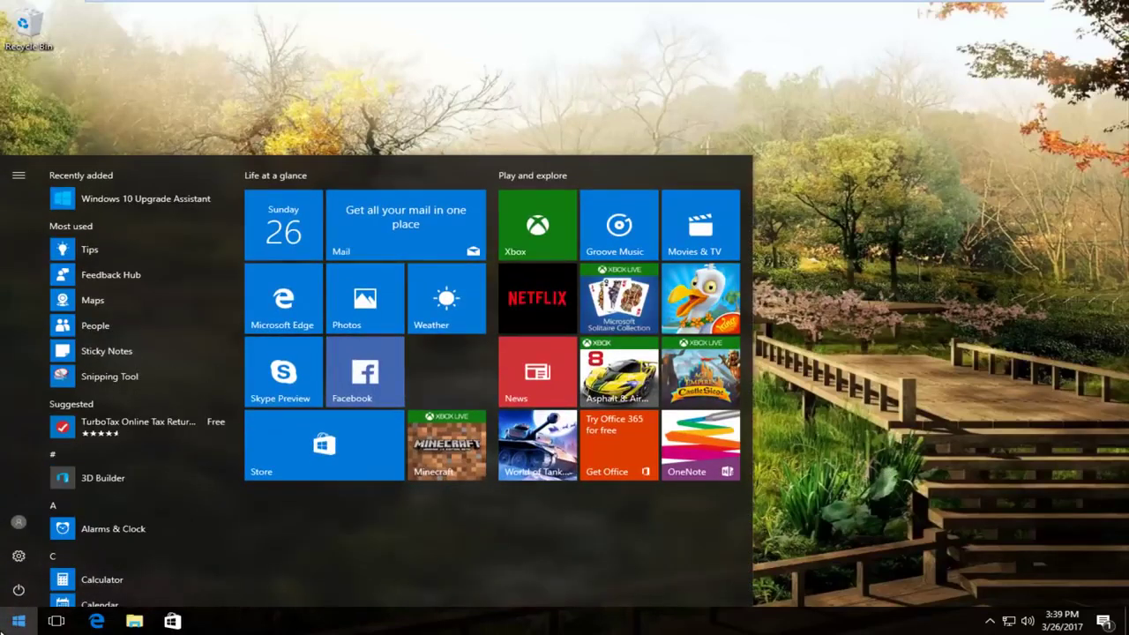
type("programs and features")
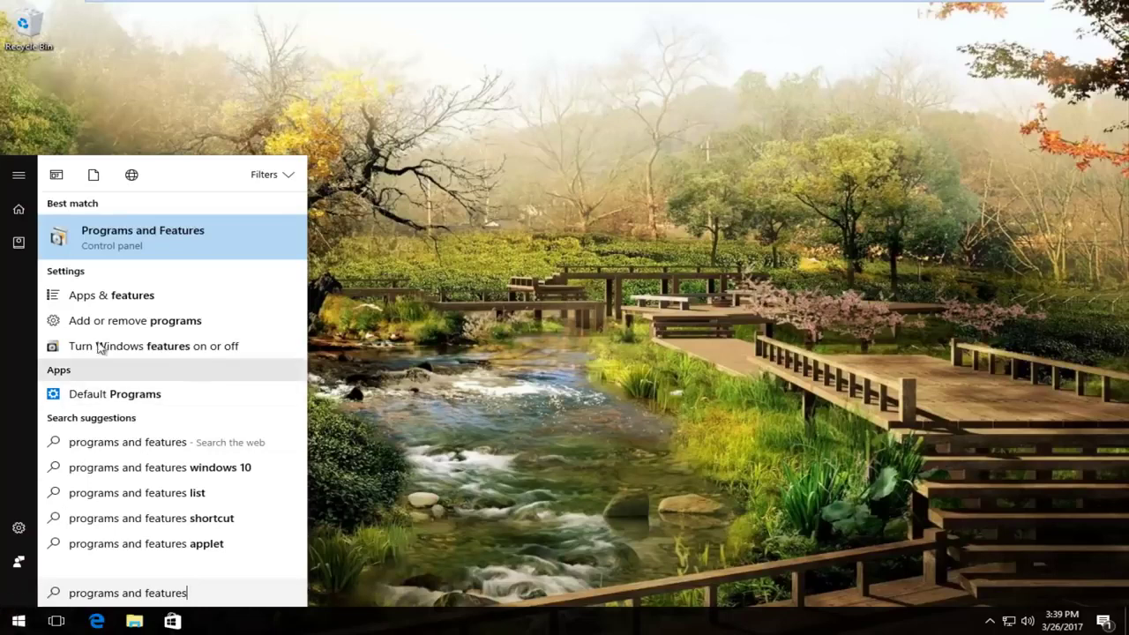
left_click(144, 243)
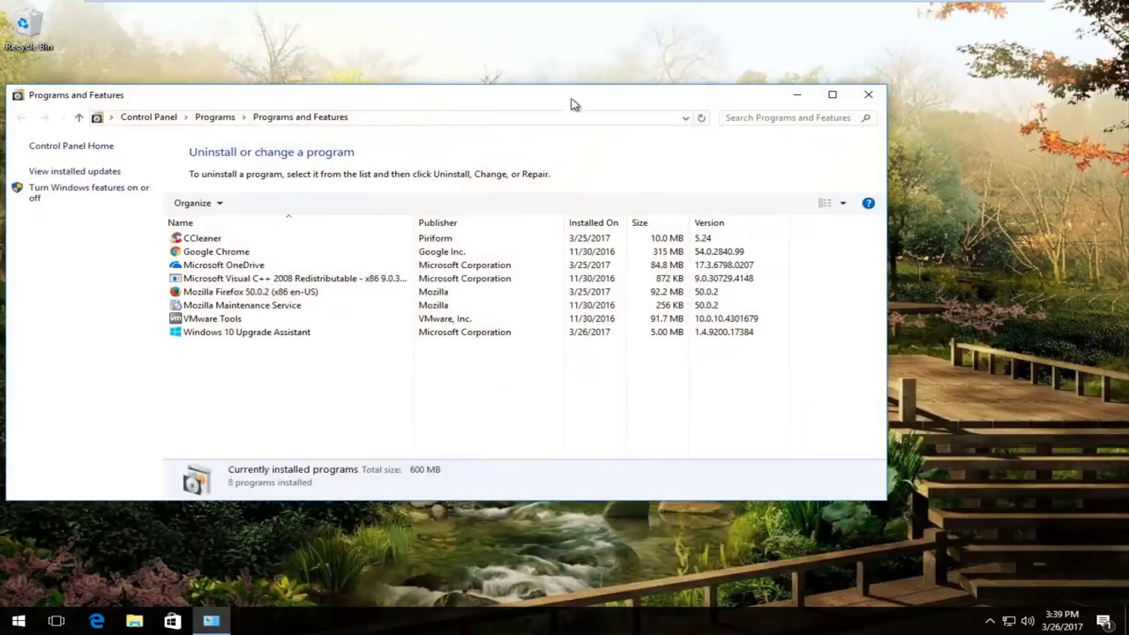
left_click_drag(573, 98, 722, 86)
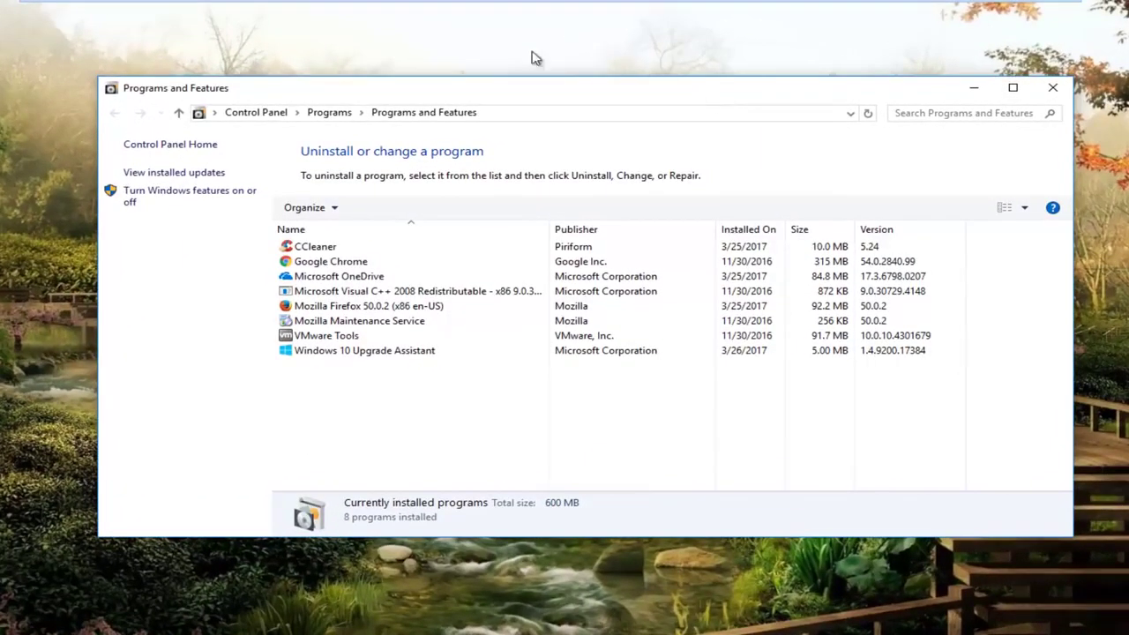
left_click(337, 277)
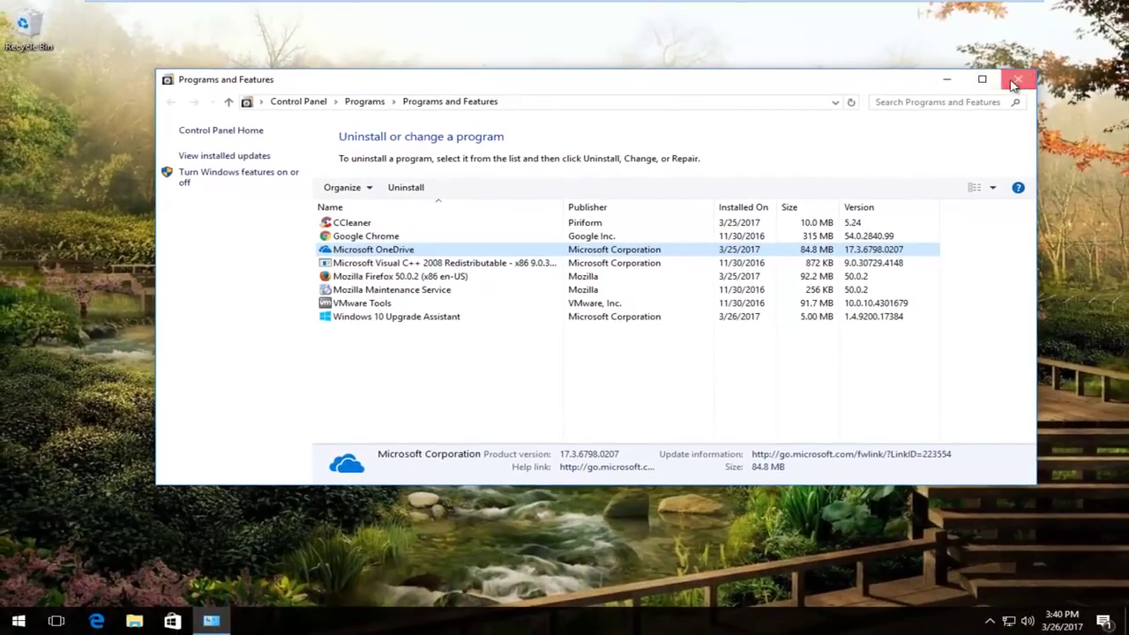
Close Programs and Features, launch Device Manager, and expand Universal Serial Bus controllers
left_click(1052, 87)
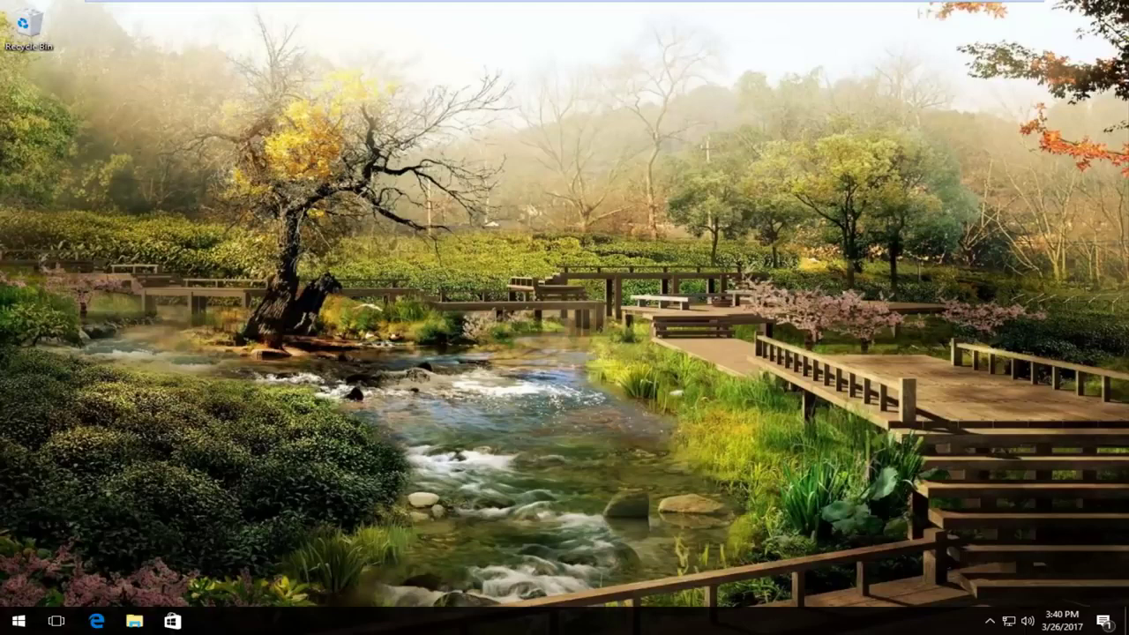
key("super")
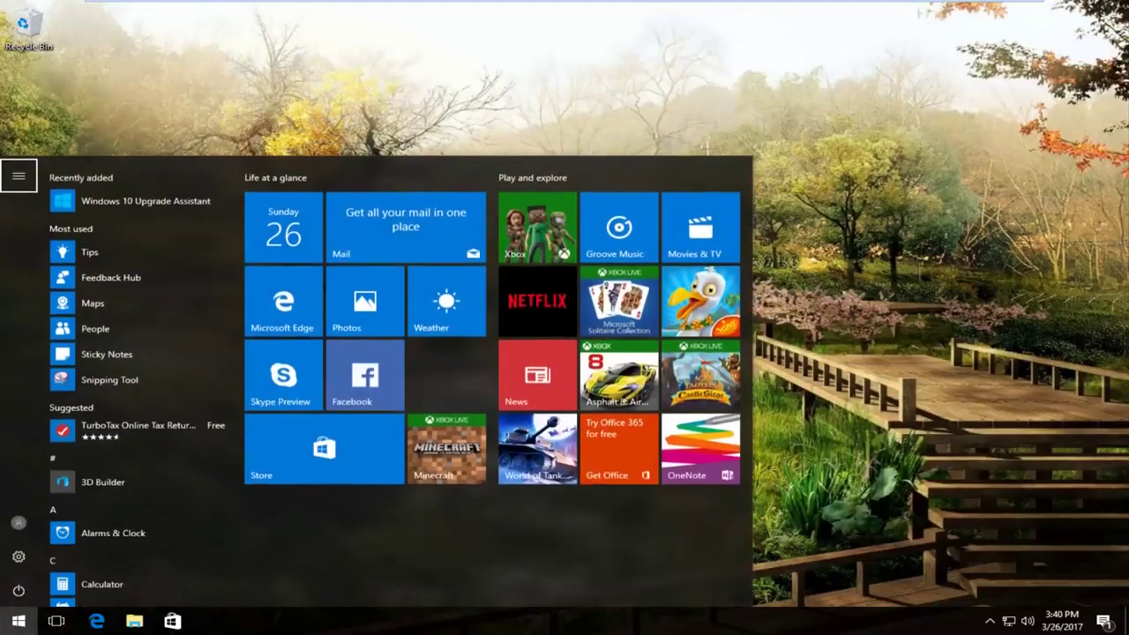
key("super")
type("device manager")
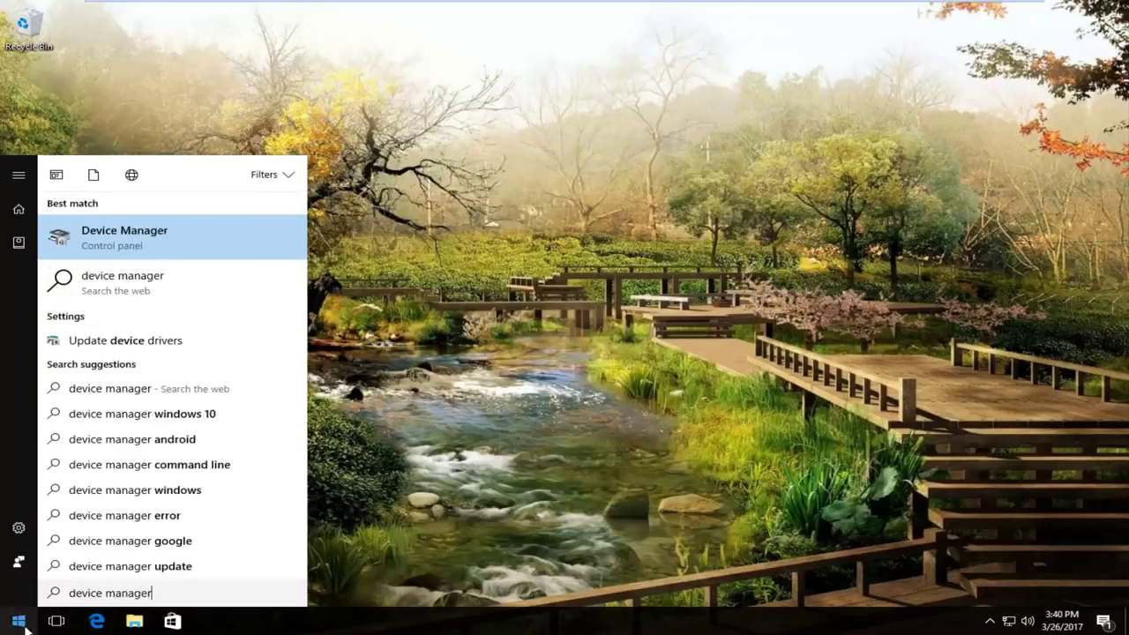
left_click(104, 238)
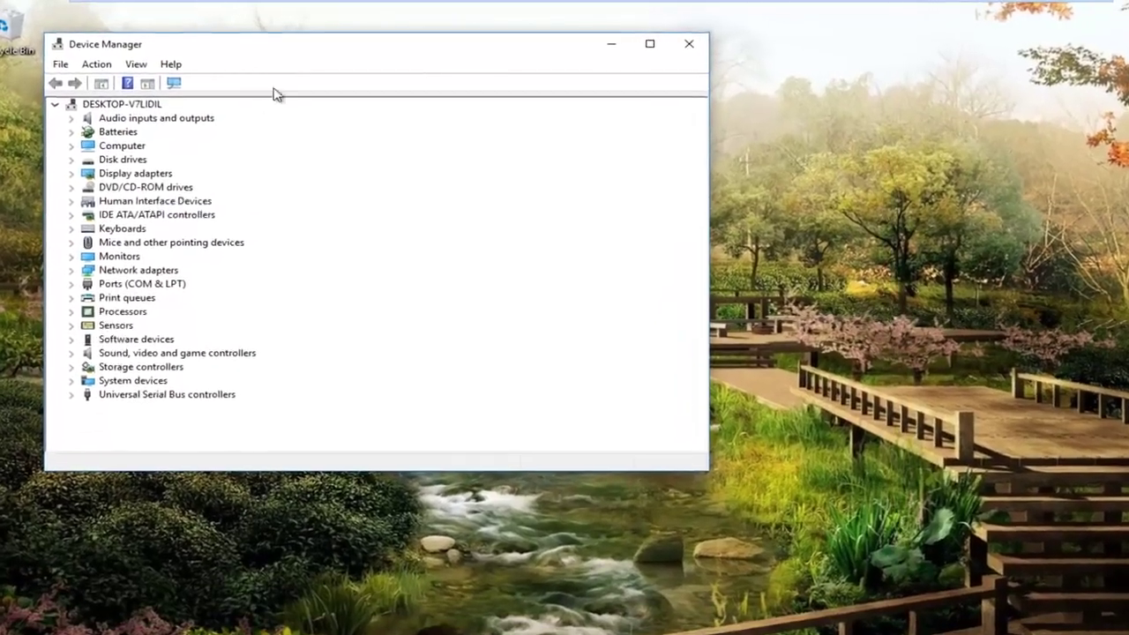
left_click_drag(296, 41, 482, 41)
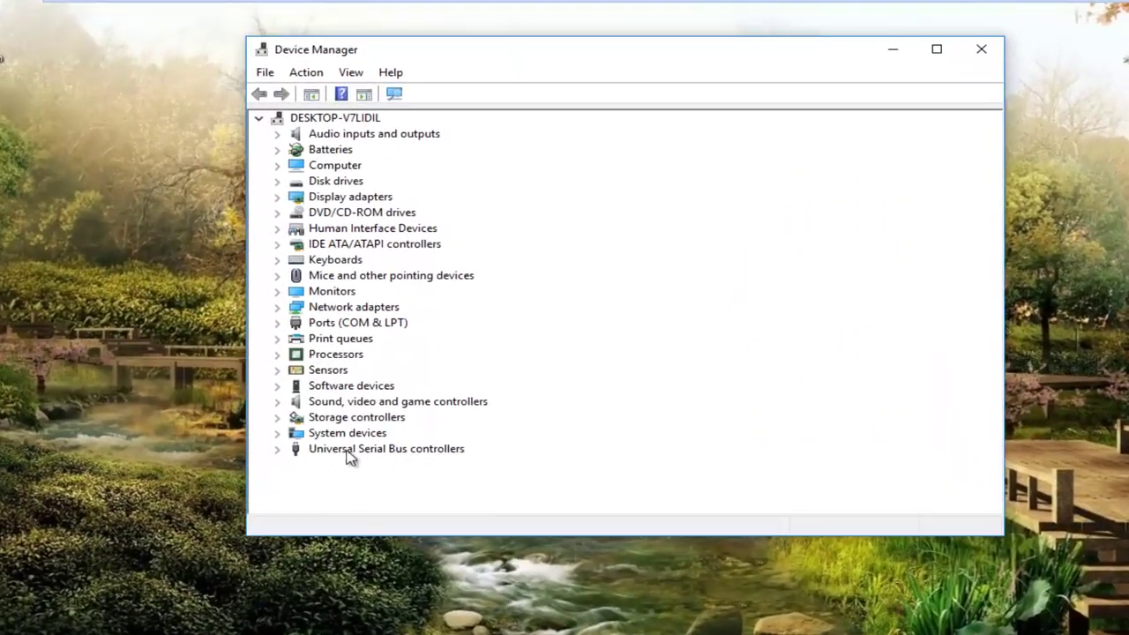
left_click(277, 450)
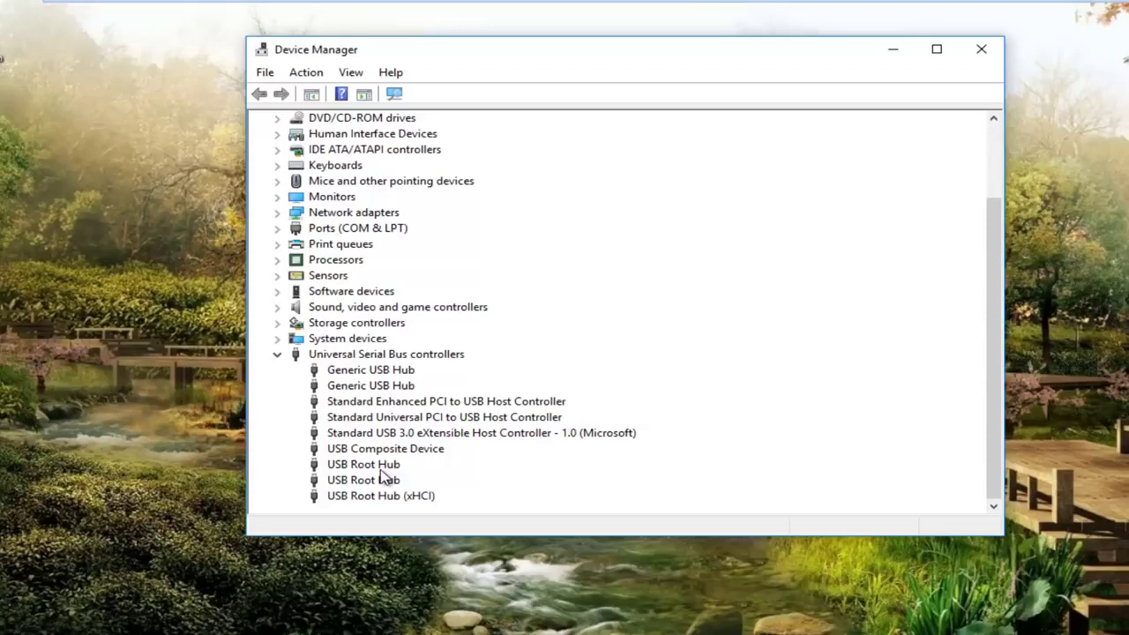
Run an automatic driver search for the first Generic USB Hub and dismiss the already-installed result
left_click(377, 372)
right_click(378, 374)
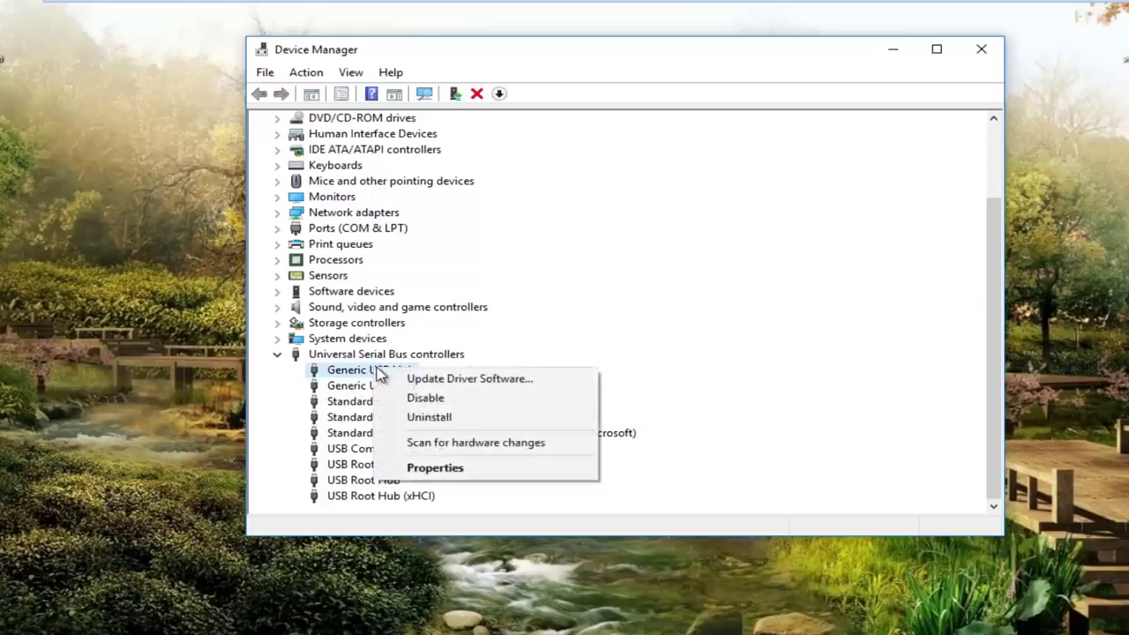
left_click(452, 379)
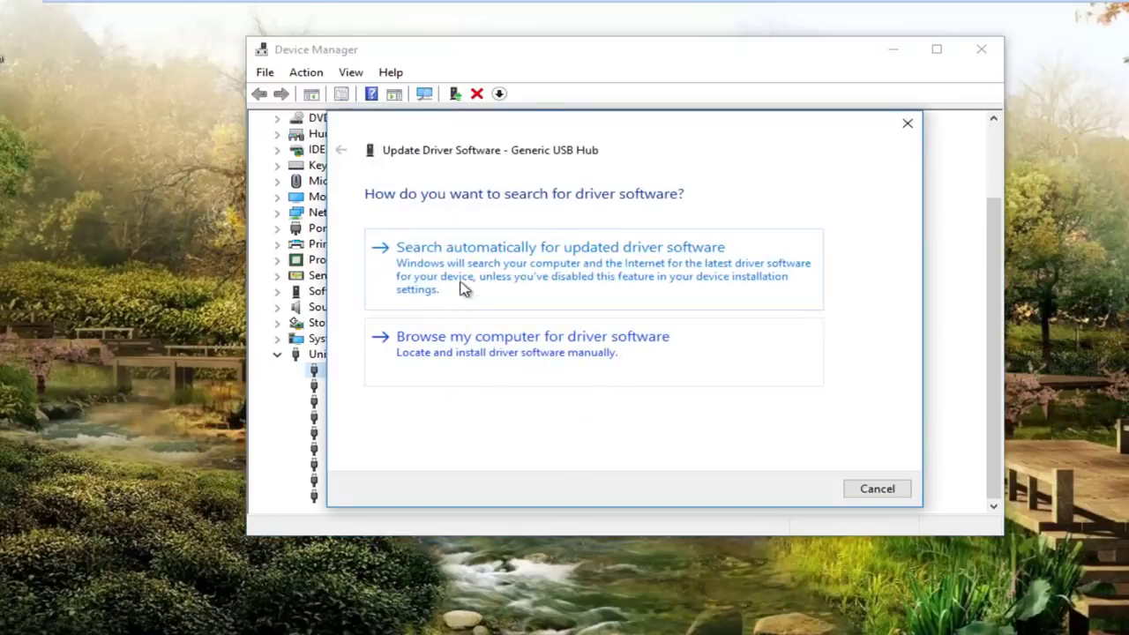
left_click(581, 266)
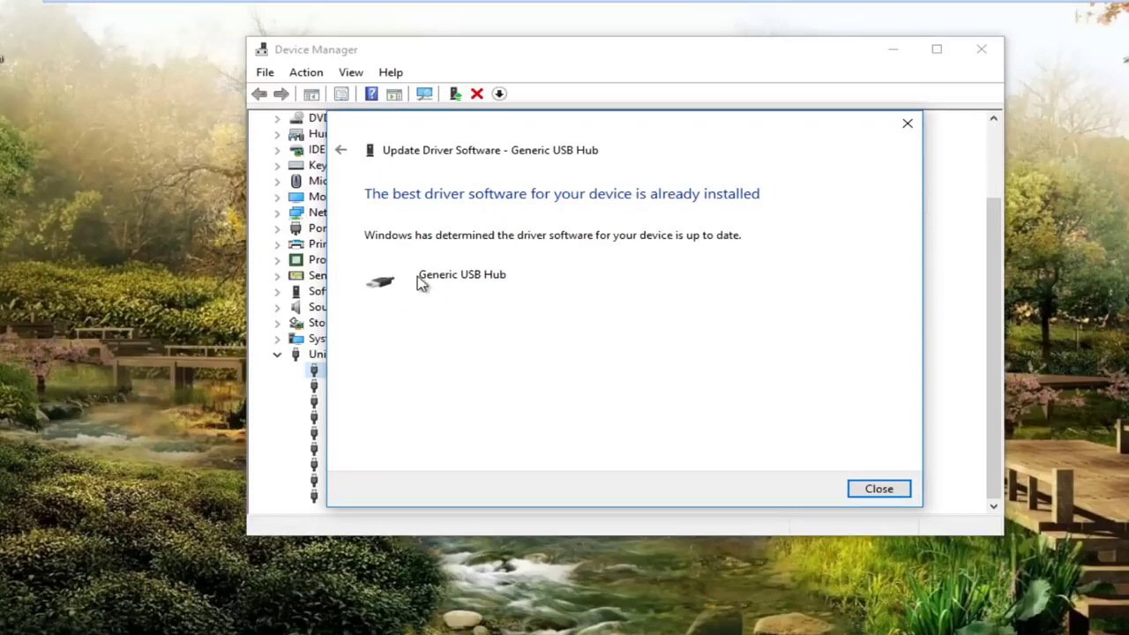
left_click(887, 493)
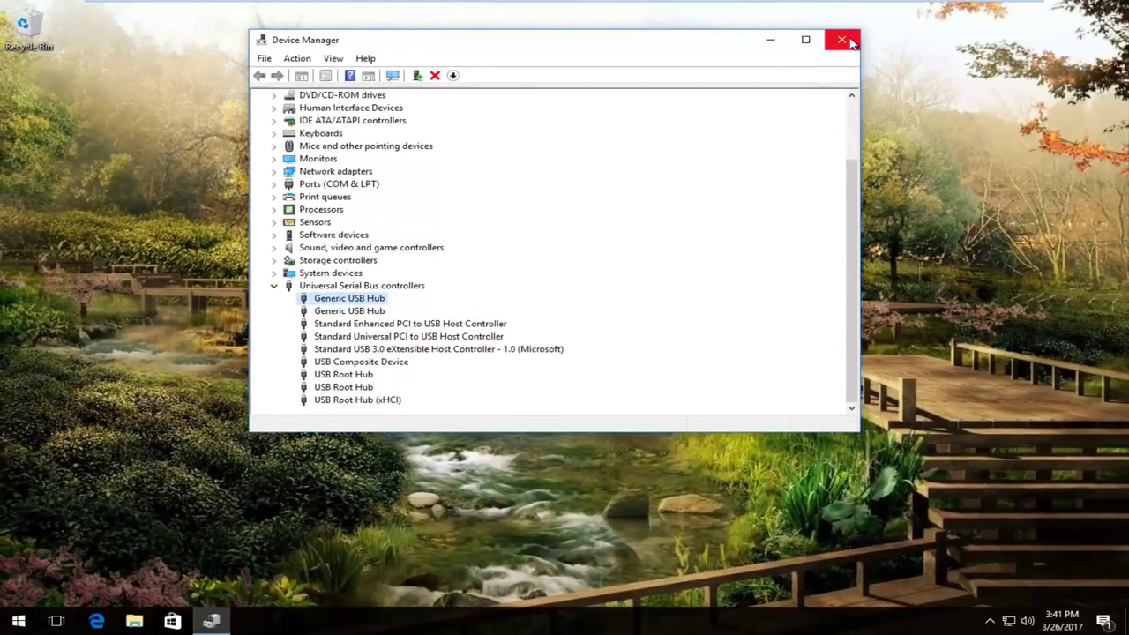
Close Device Manager and launch the Services desktop app from Start search
left_click(981, 49)
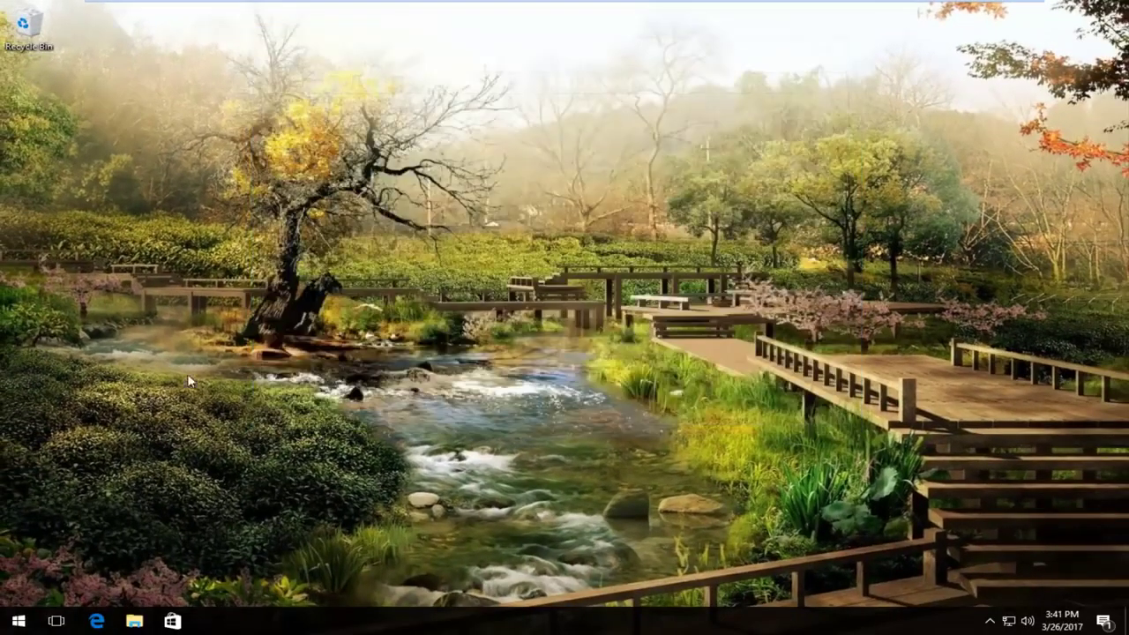
left_click(19, 621)
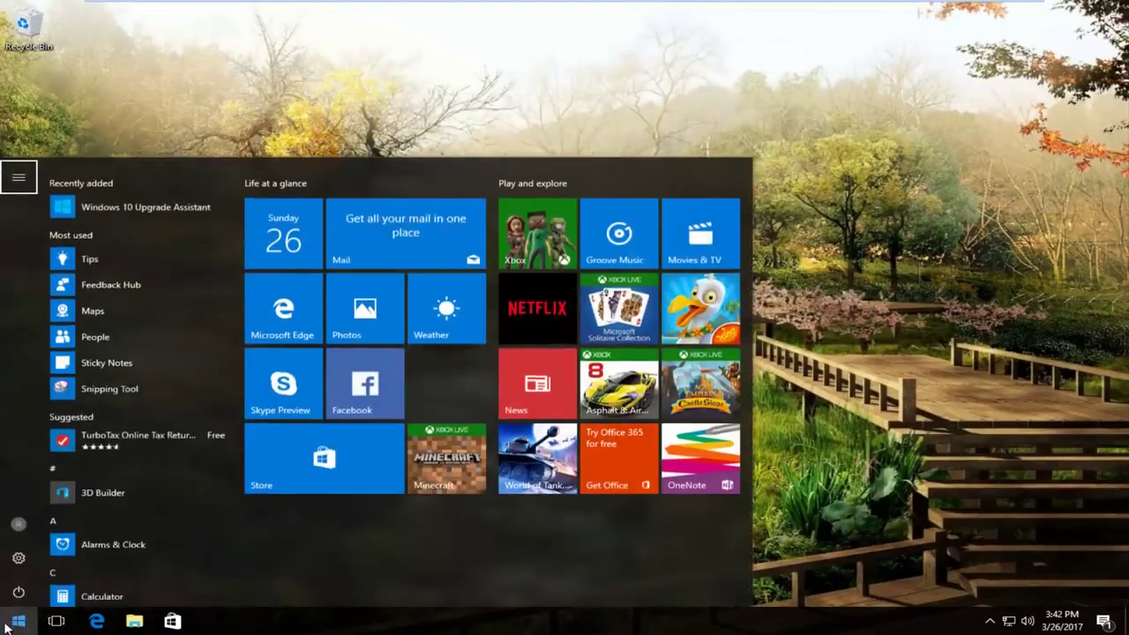
type("services")
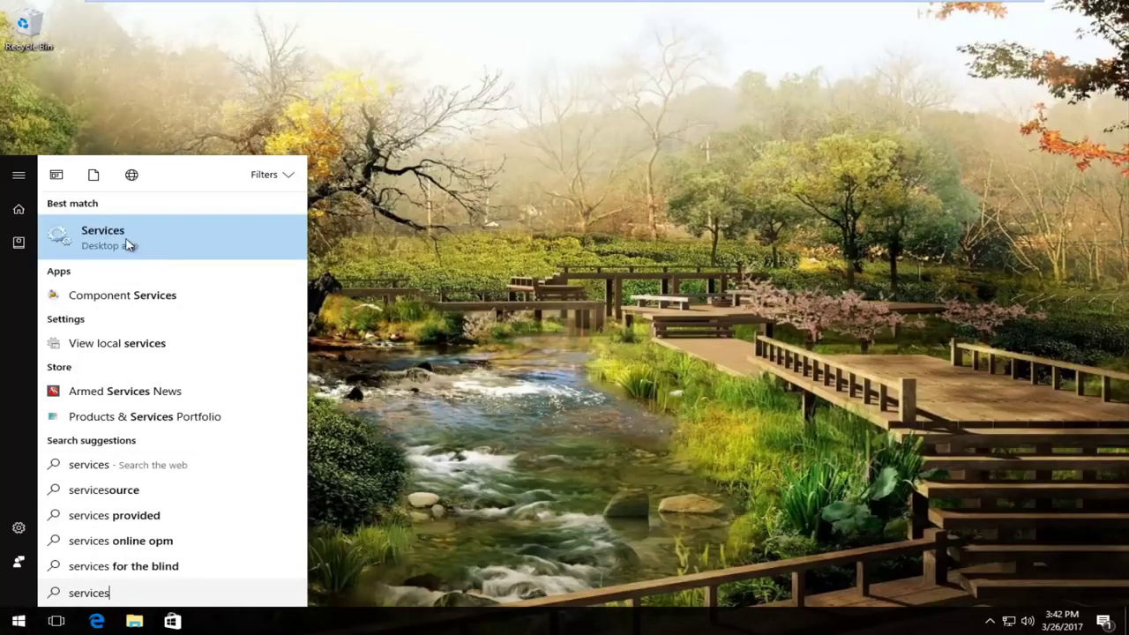
left_click(108, 244)
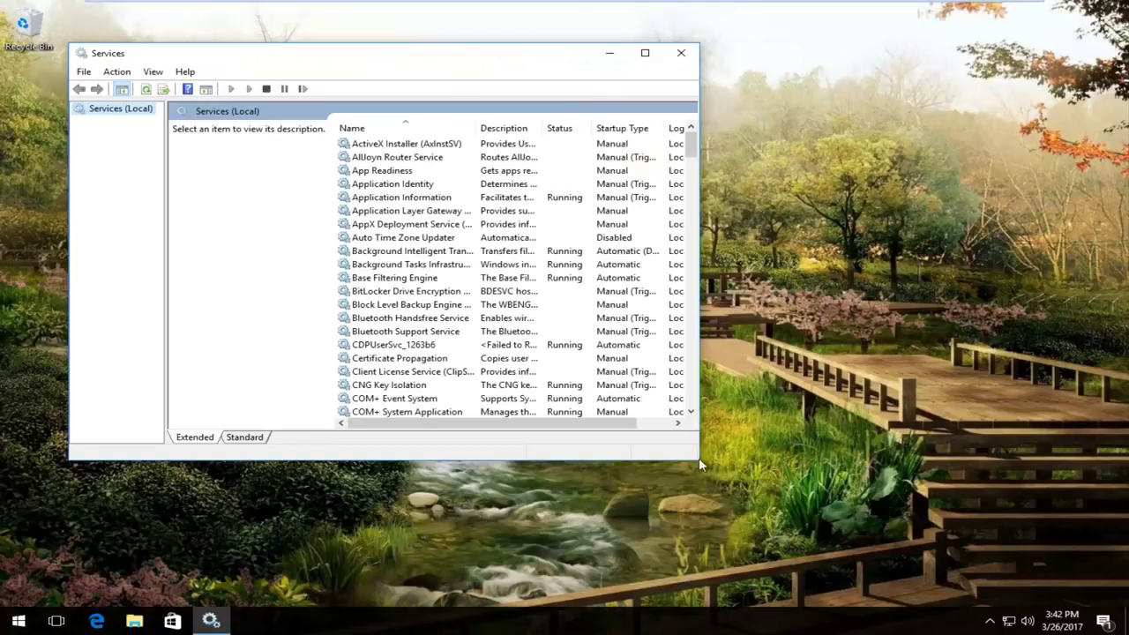
Resize the Services window larger to reveal more services and the Log On As column
left_click_drag(698, 459, 1039, 569)
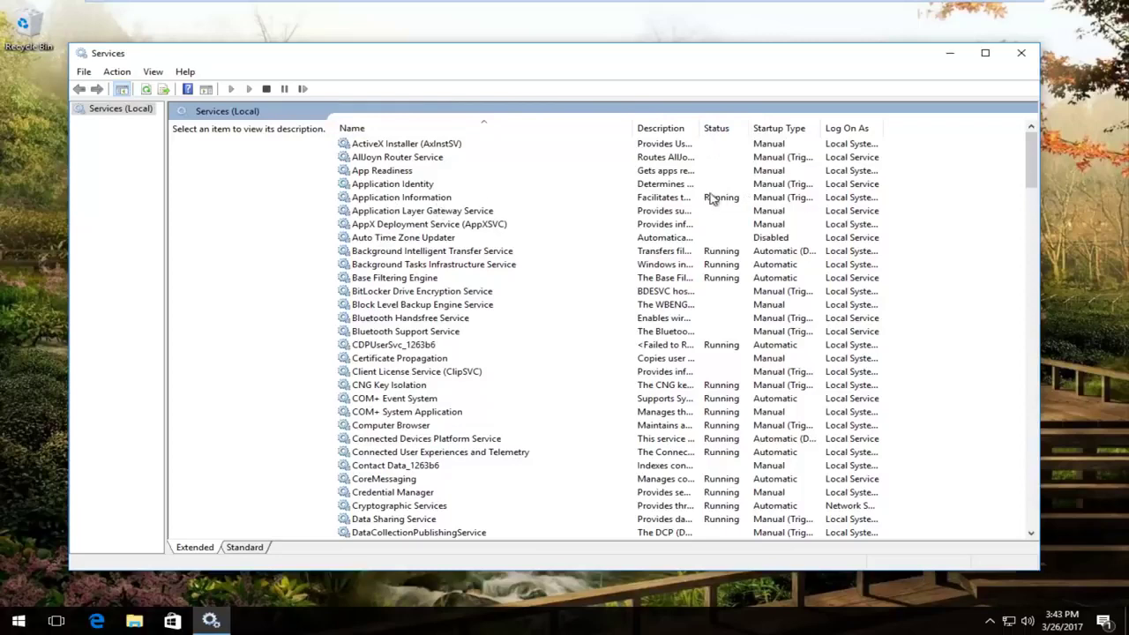
Open Application Information's properties, try stopping it, and dismiss the could-not-stop error
left_click(386, 199)
double_click(385, 200)
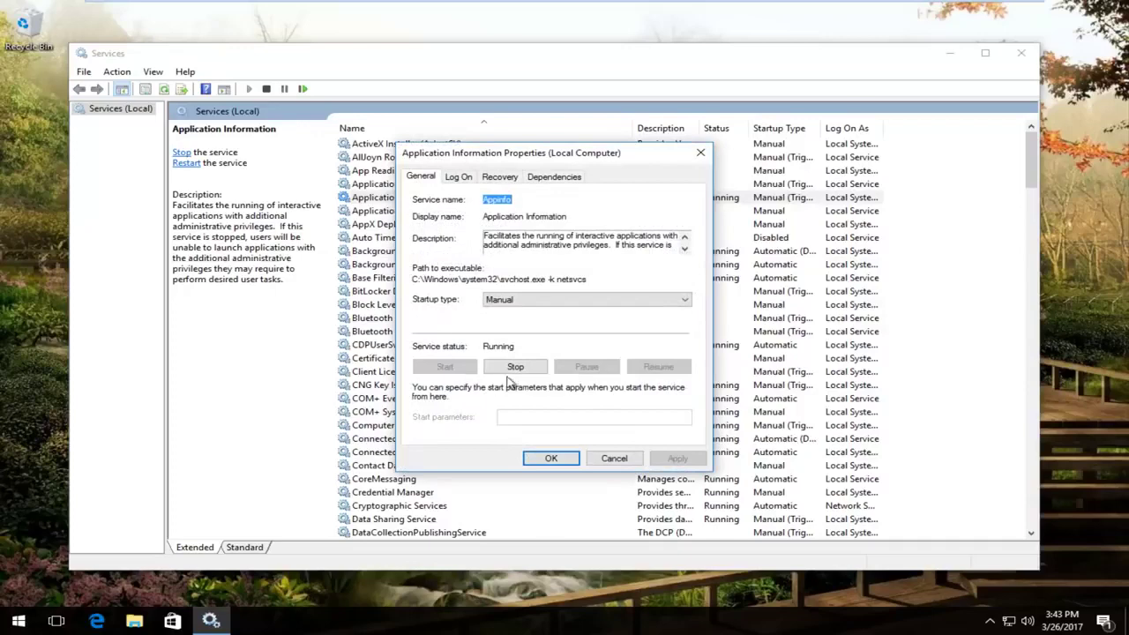
left_click(516, 367)
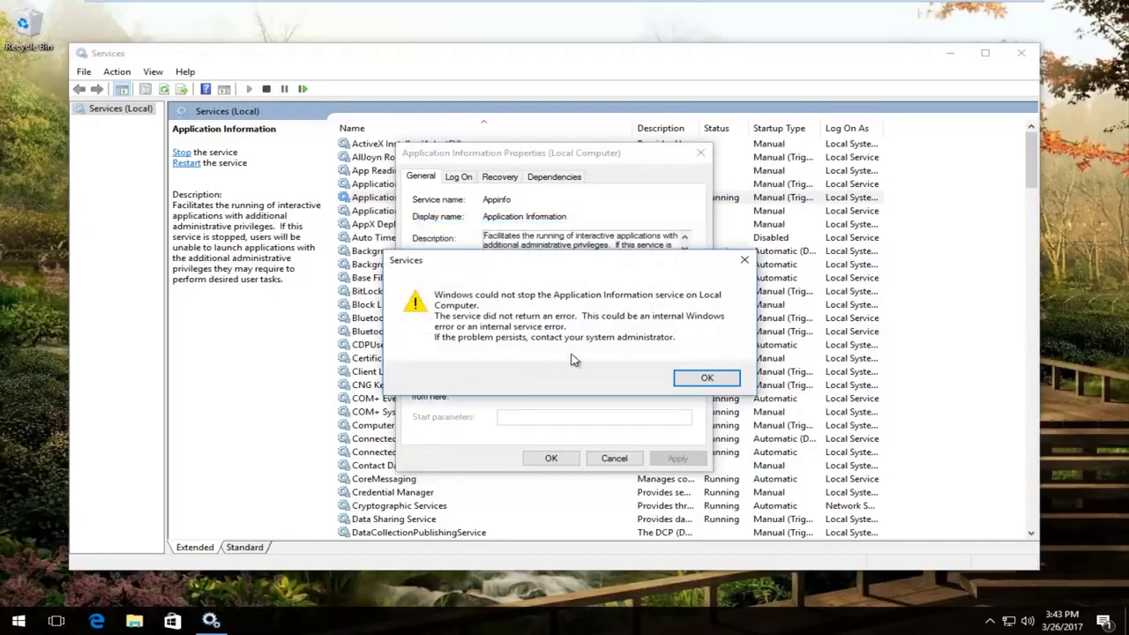
left_click(710, 379)
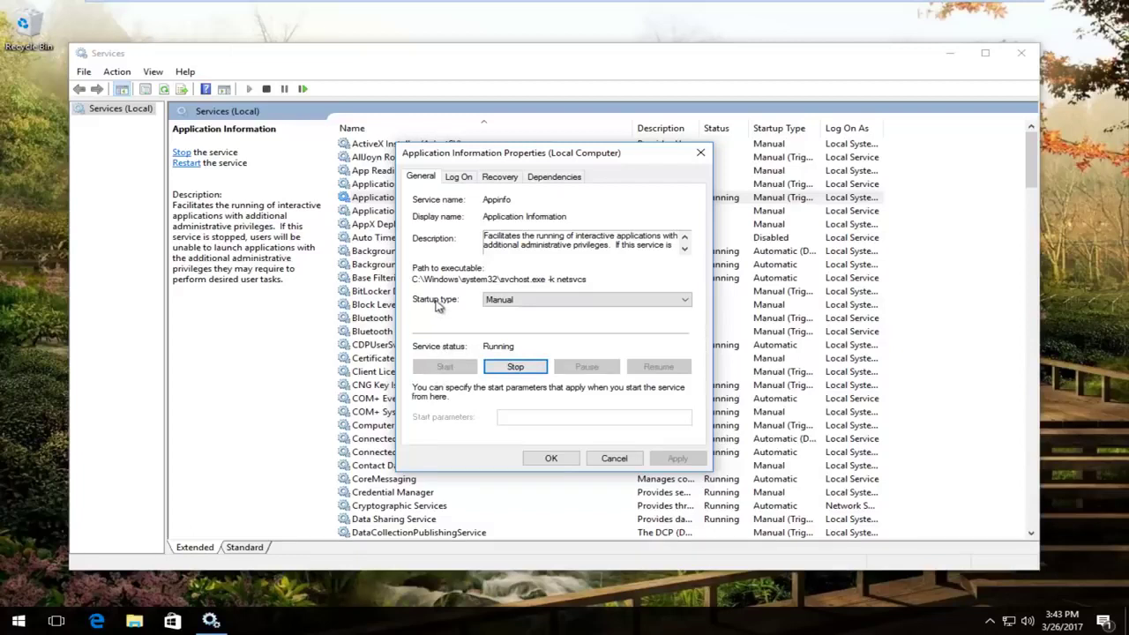
Set the service's startup type to Automatic and close its properties dialog
left_click(602, 302)
left_click(519, 323)
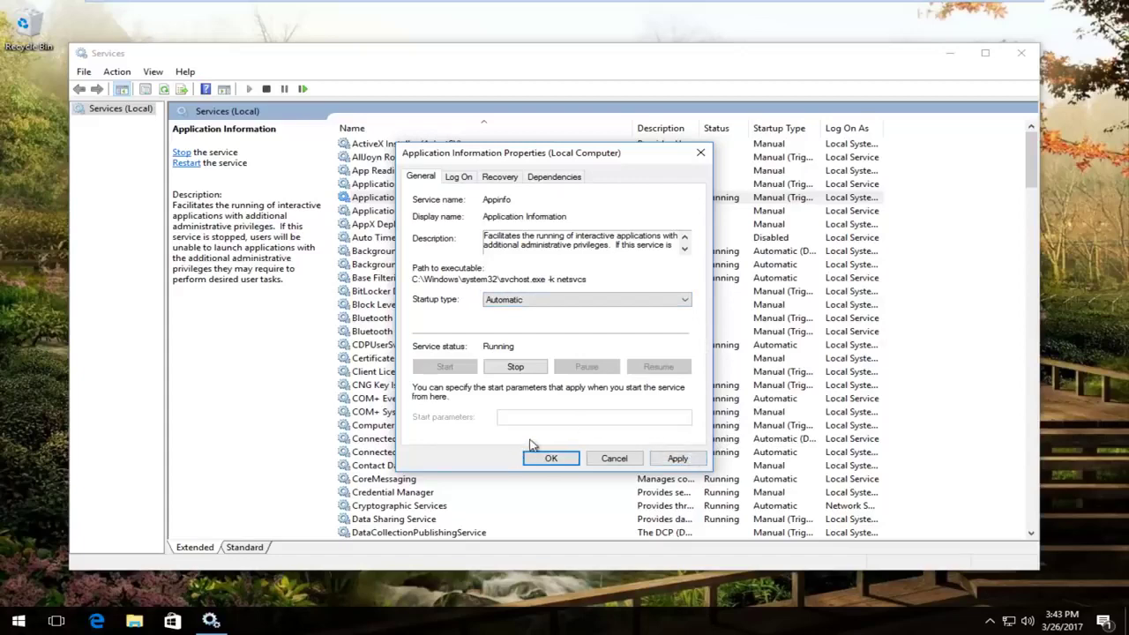
left_click(702, 153)
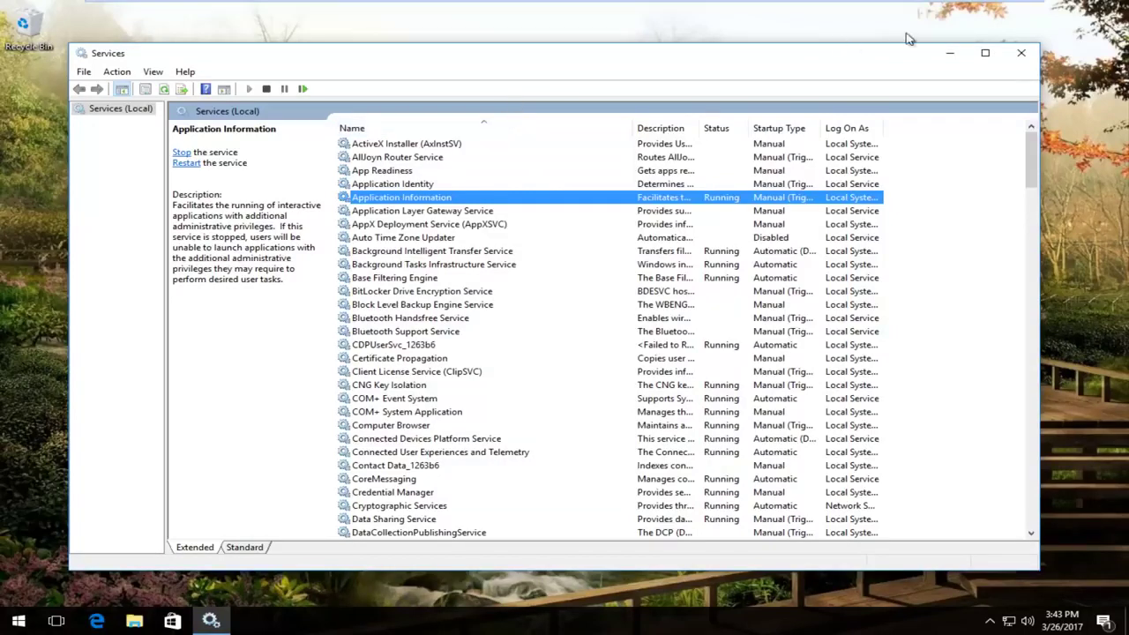
Close the Services console, leaving only the desktop
left_click(1021, 54)
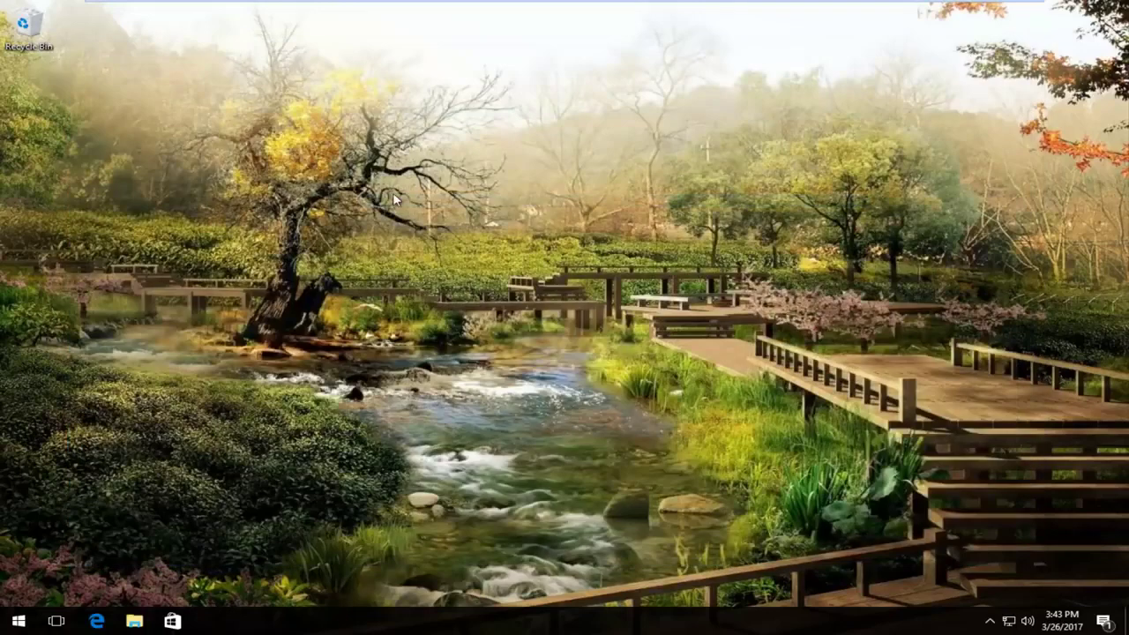